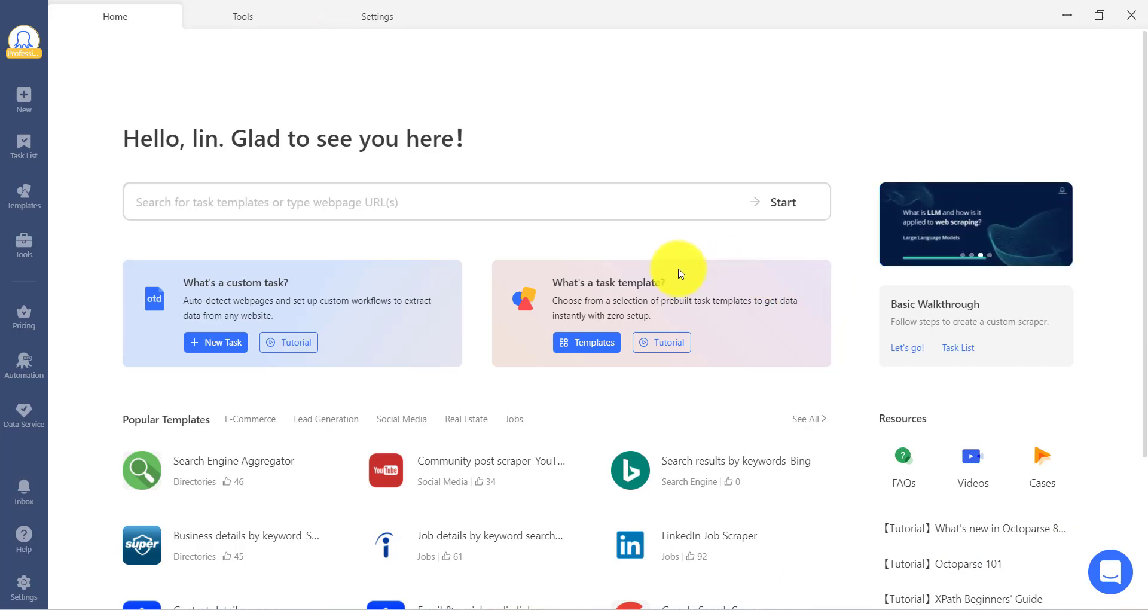
pyautogui.click(353, 206)
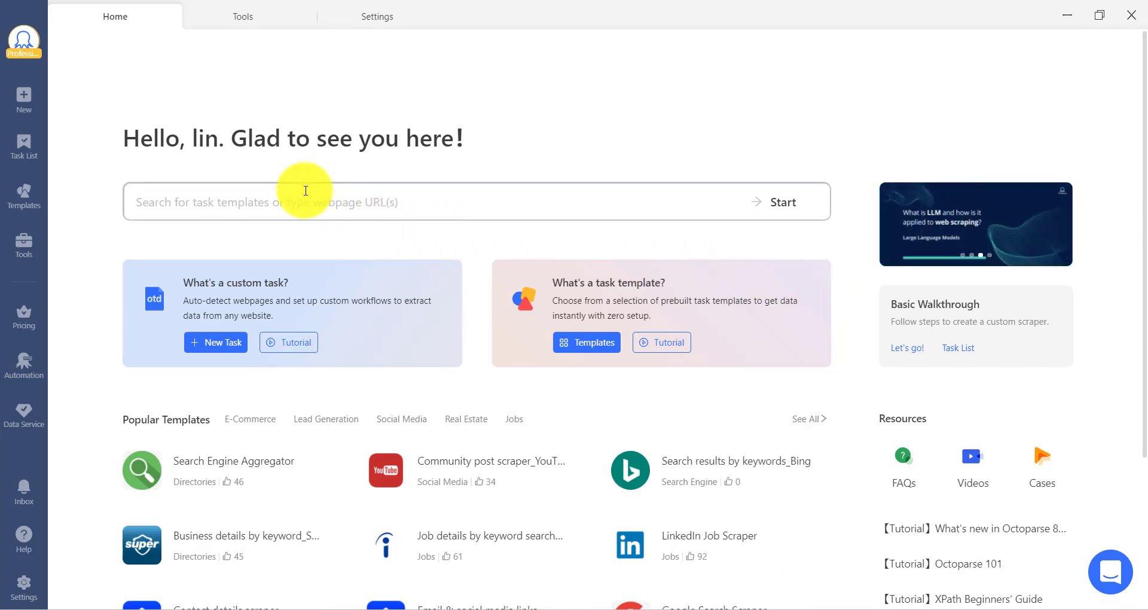
pyautogui.write('https://test-sites.octoparse.com/category')
pyautogui.press('Return')
pyautogui.click(29, 103)
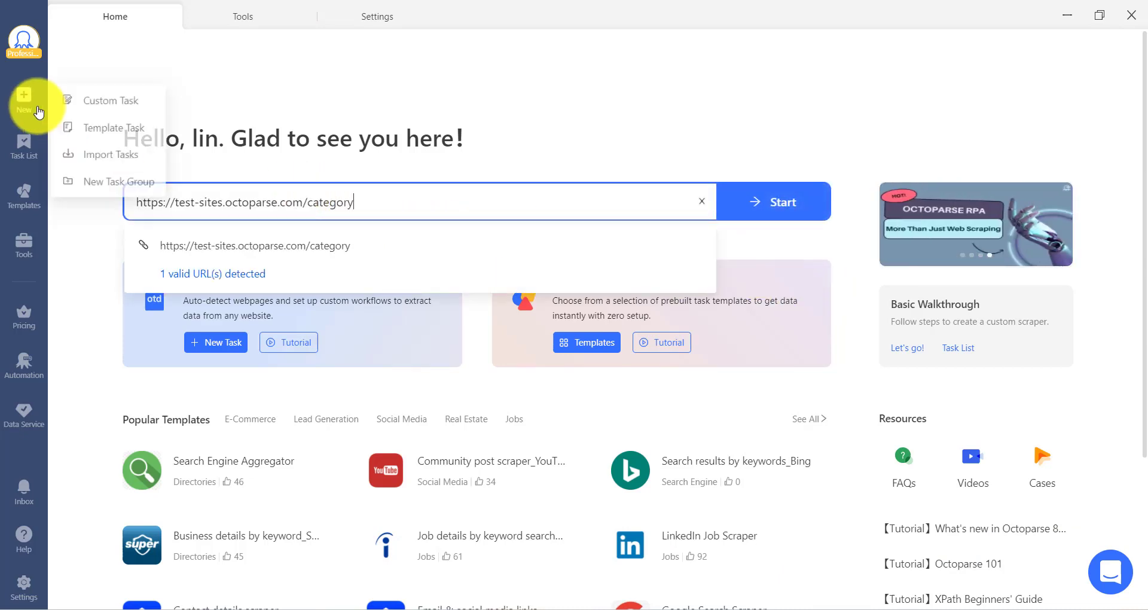
pyautogui.click(84, 103)
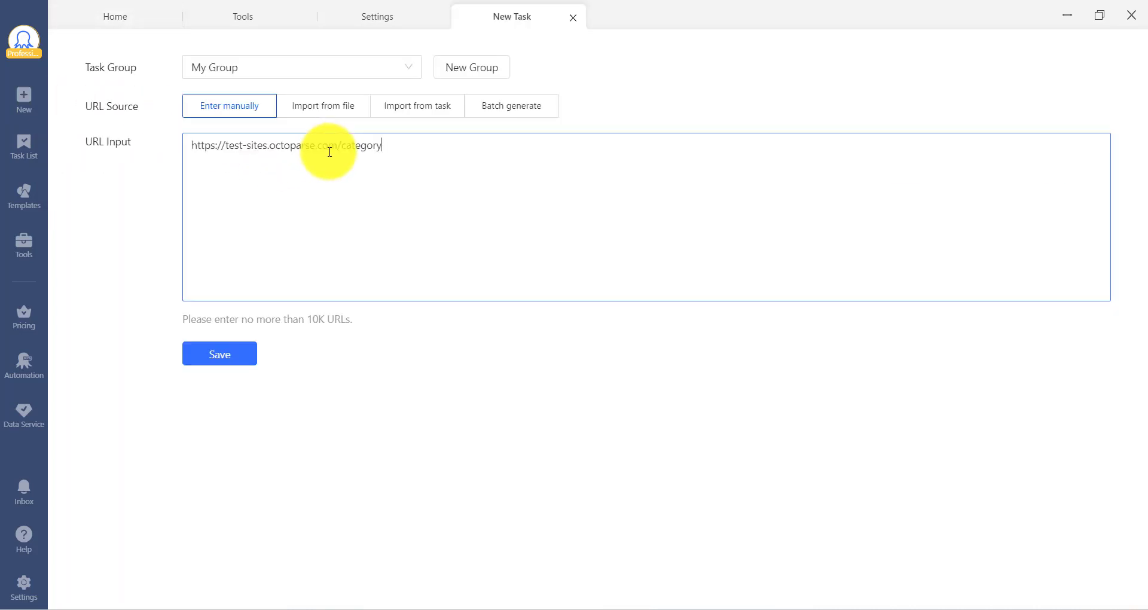
pyautogui.click(219, 354)
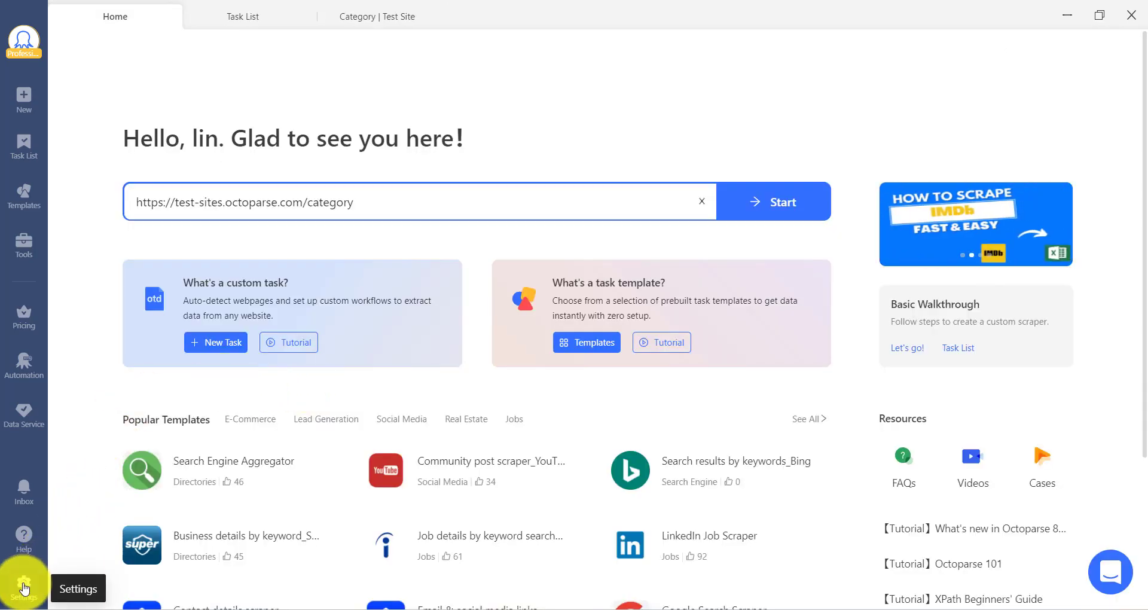
# Uncheck 'Auto-detect webpage upon creation of a new custom task' in Settings, then start the category task.
pyautogui.click(24, 588)
pyautogui.scroll(-1, 318, 302)
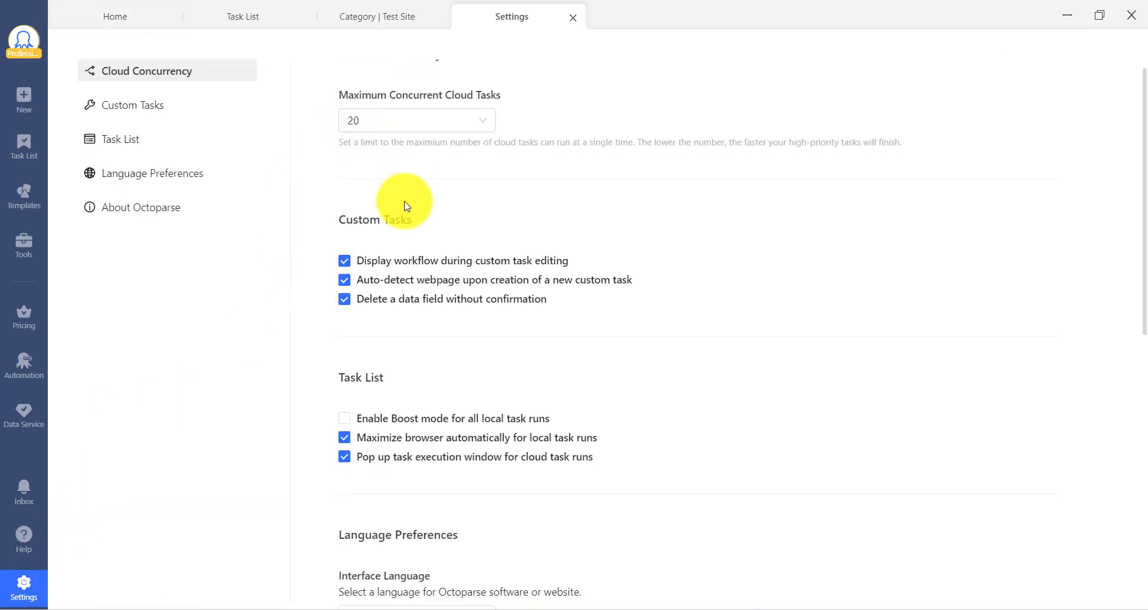
pyautogui.click(349, 283)
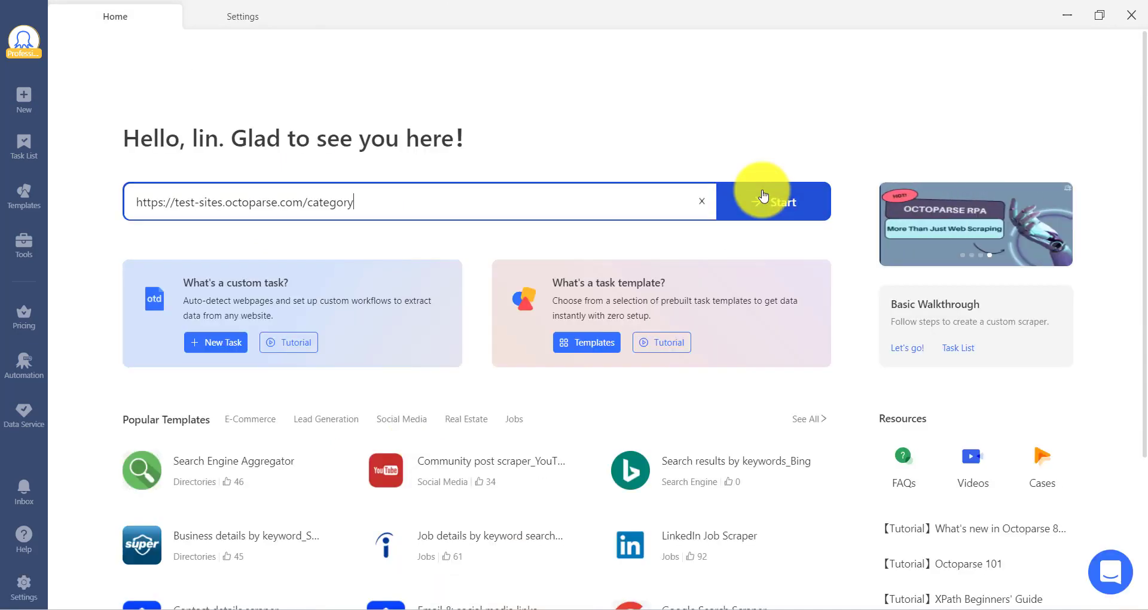
pyautogui.click(764, 196)
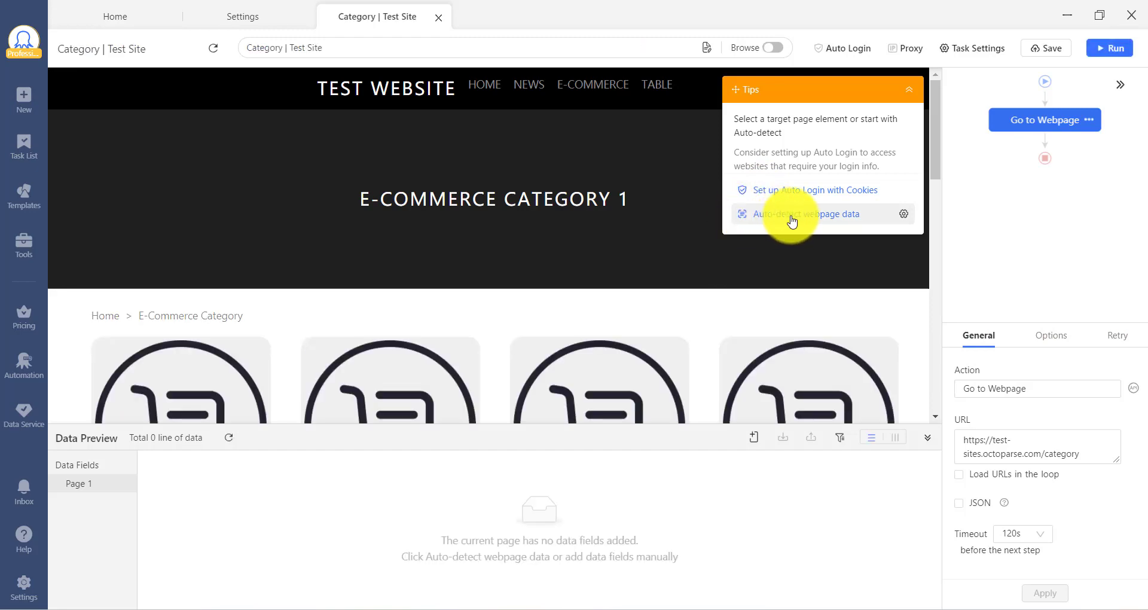
# Auto-detect the page, view results 2/3 and 3/3, then return to the 12-row product list.
pyautogui.click(792, 220)
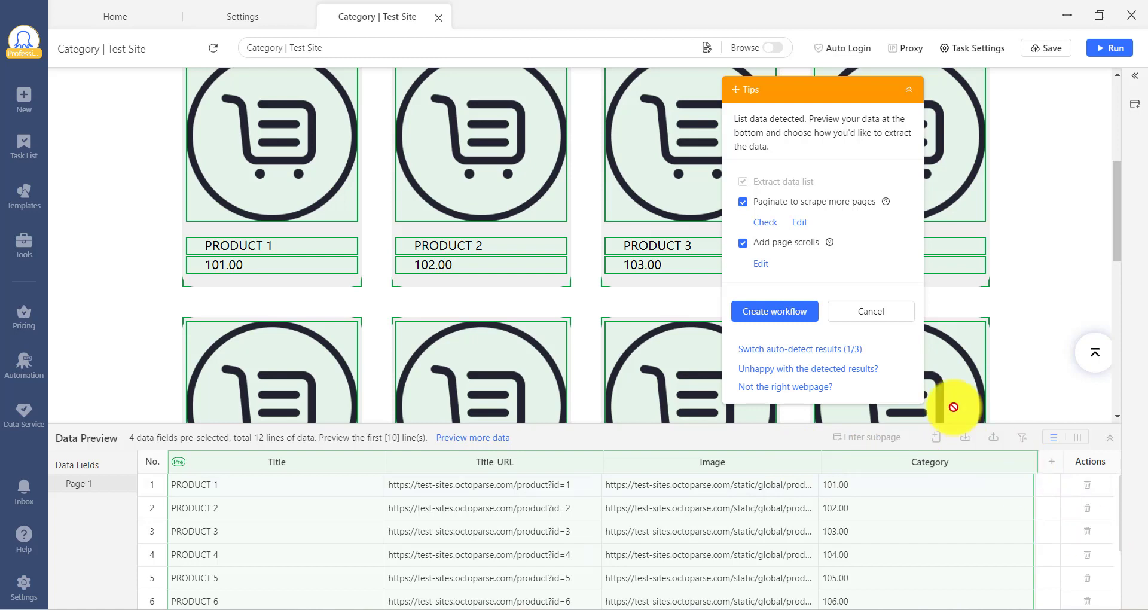
pyautogui.click(803, 357)
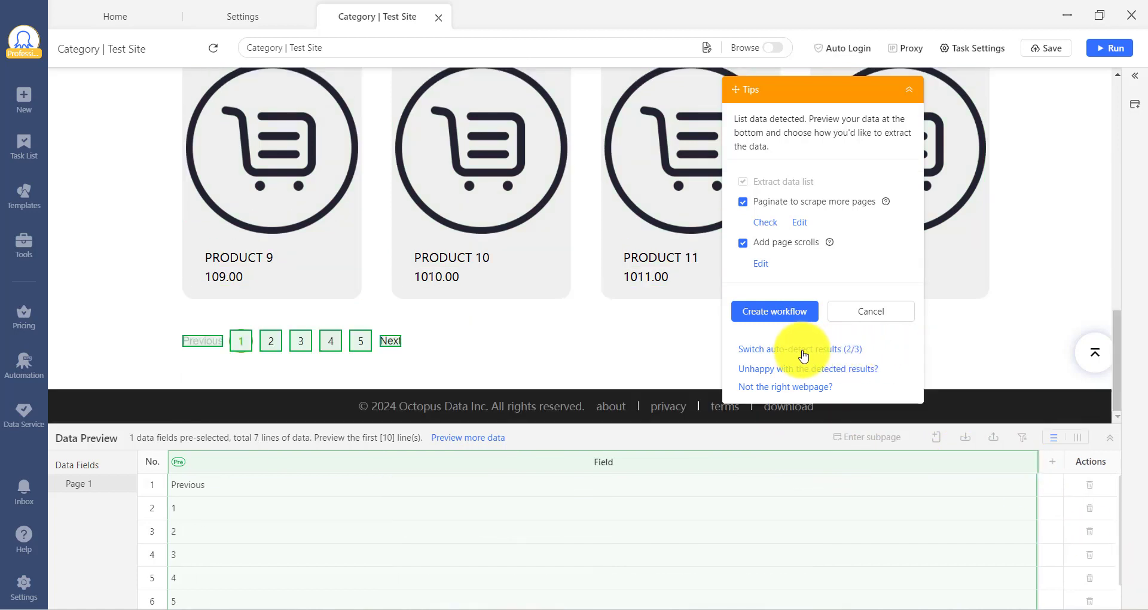
pyautogui.click(803, 352)
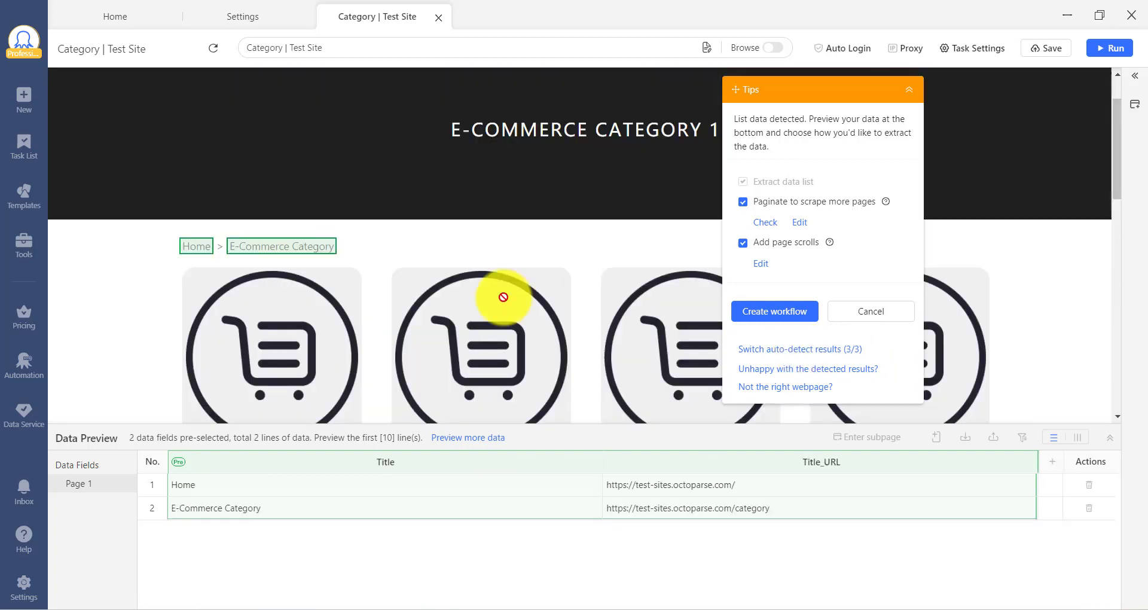
pyautogui.click(822, 356)
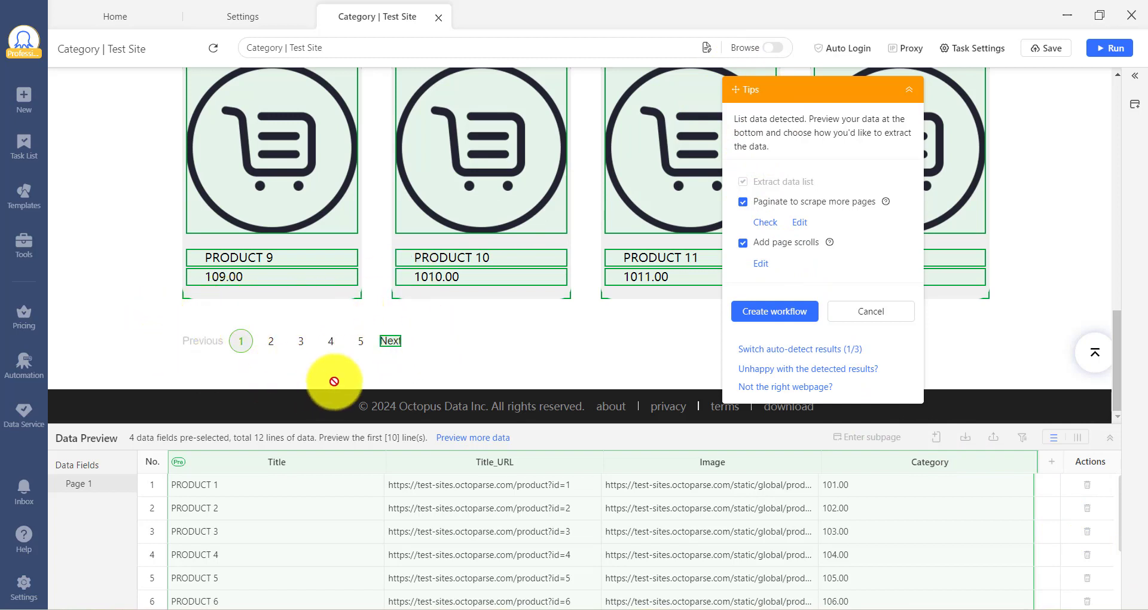
# Review the detected Next-page pagination button, then uncheck 'Add page scrolls' while keeping pagination on.
pyautogui.click(768, 224)
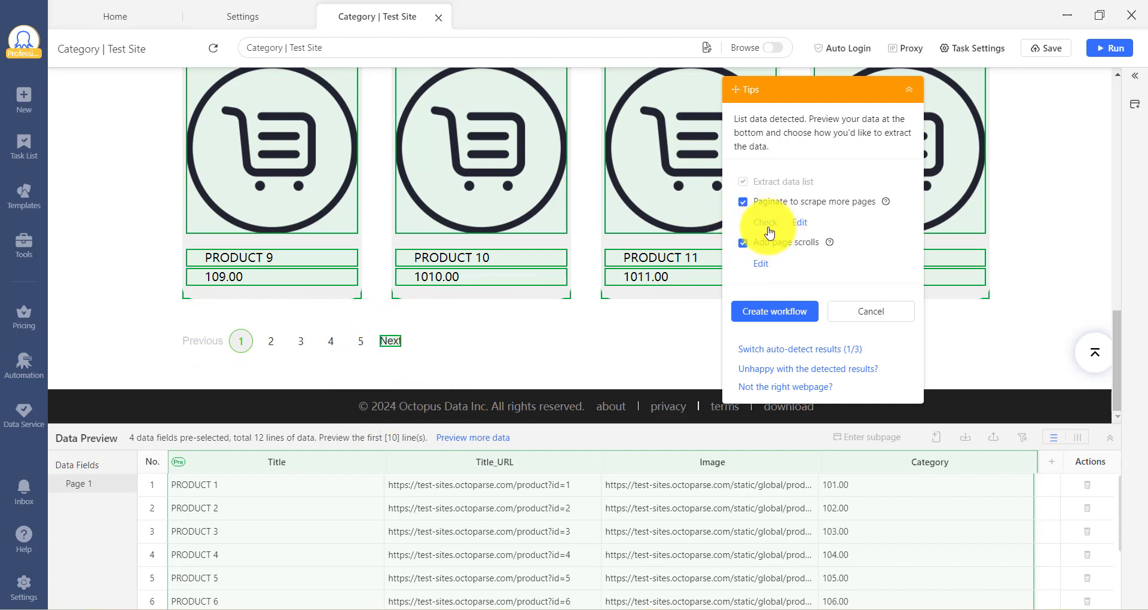
pyautogui.click(799, 223)
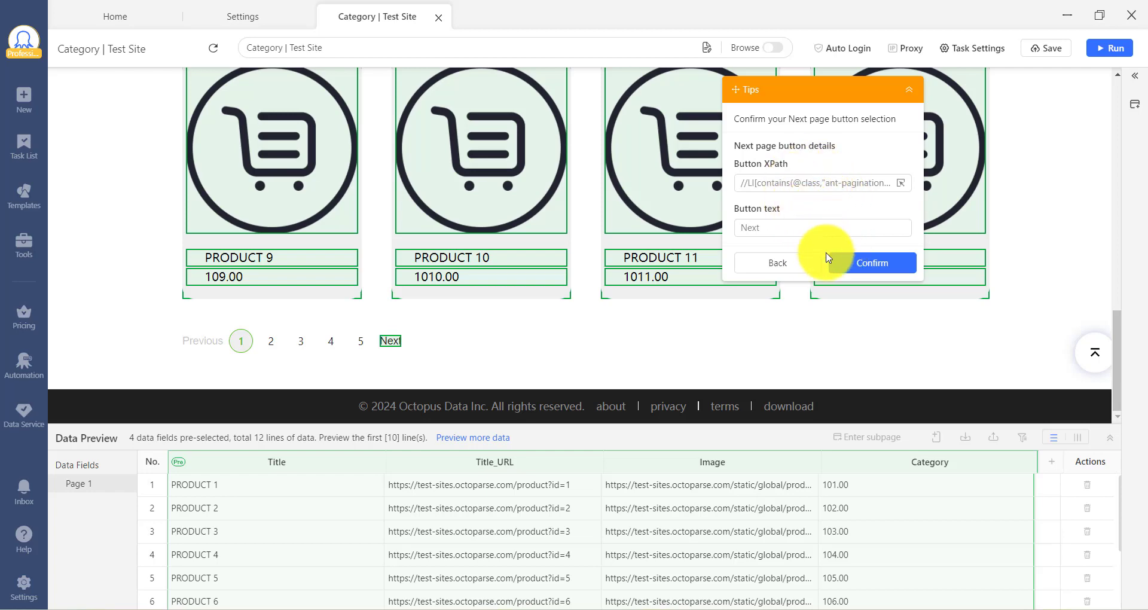
pyautogui.click(799, 261)
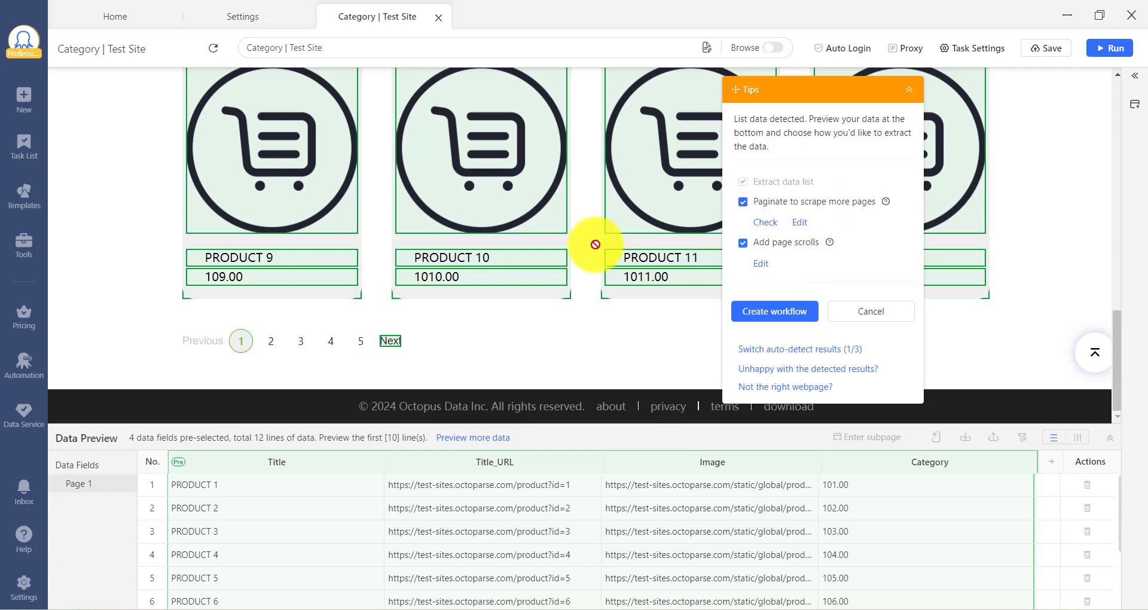
pyautogui.scroll(10, 595, 244)
pyautogui.scroll(-10, 594, 244)
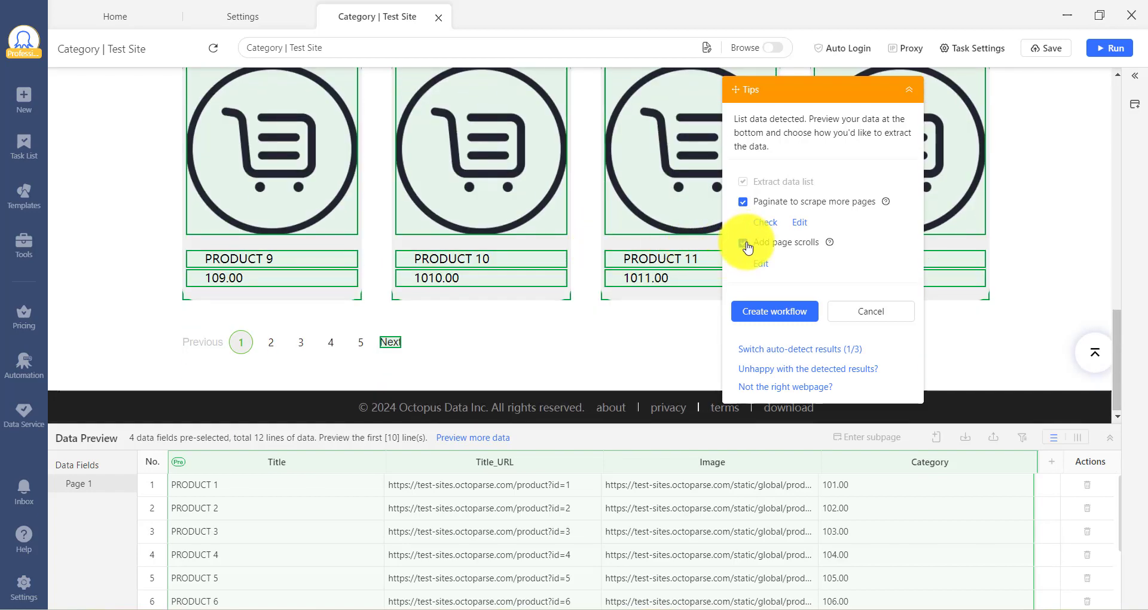
pyautogui.moveTo(828, 245)
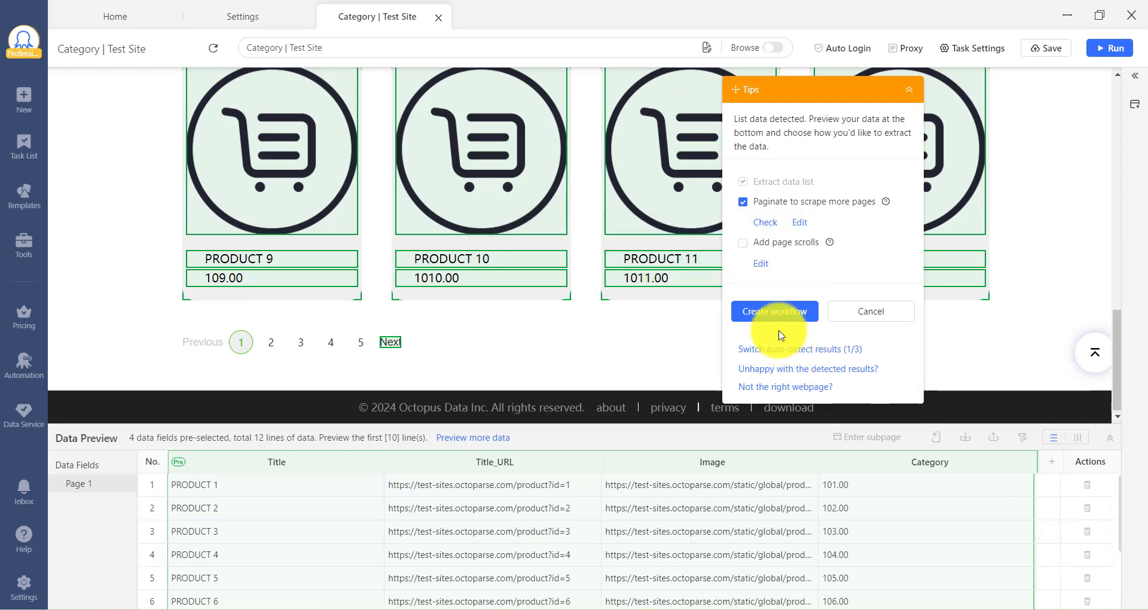
# Create the workflow and review its Pagination loop with Loop Item, Extract Data and Click steps.
pyautogui.click(771, 315)
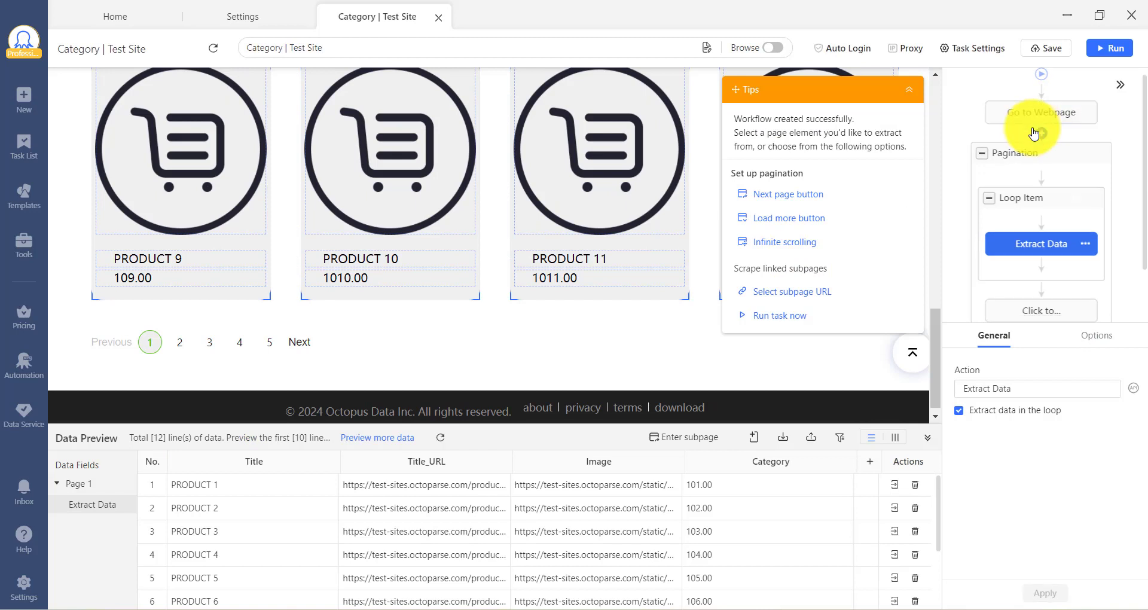
pyautogui.scroll(-1, 1034, 134)
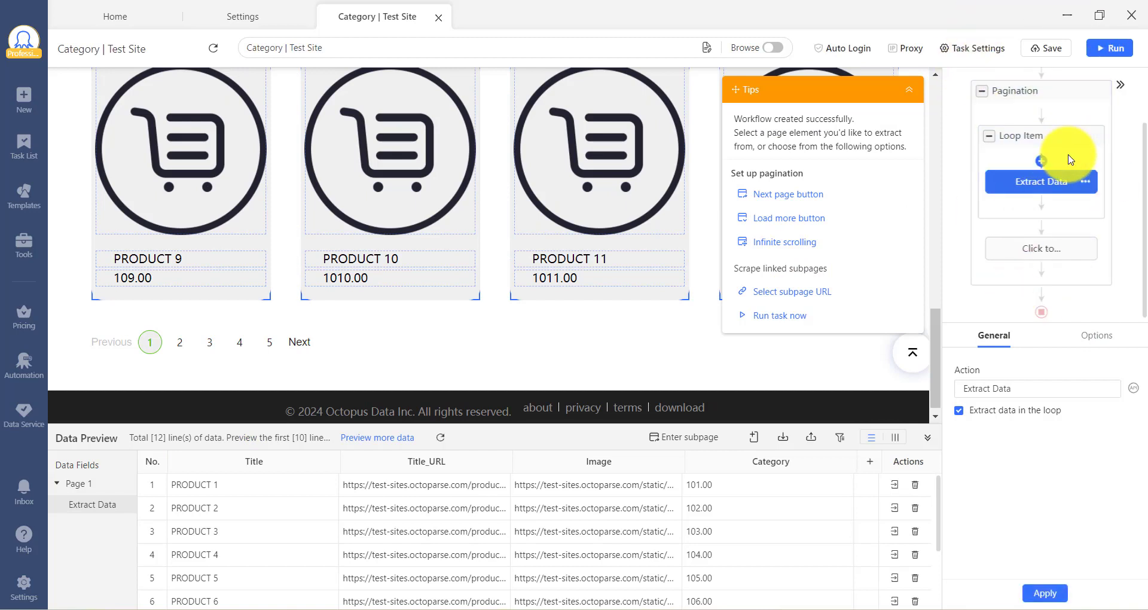
pyautogui.scroll(1, 1070, 159)
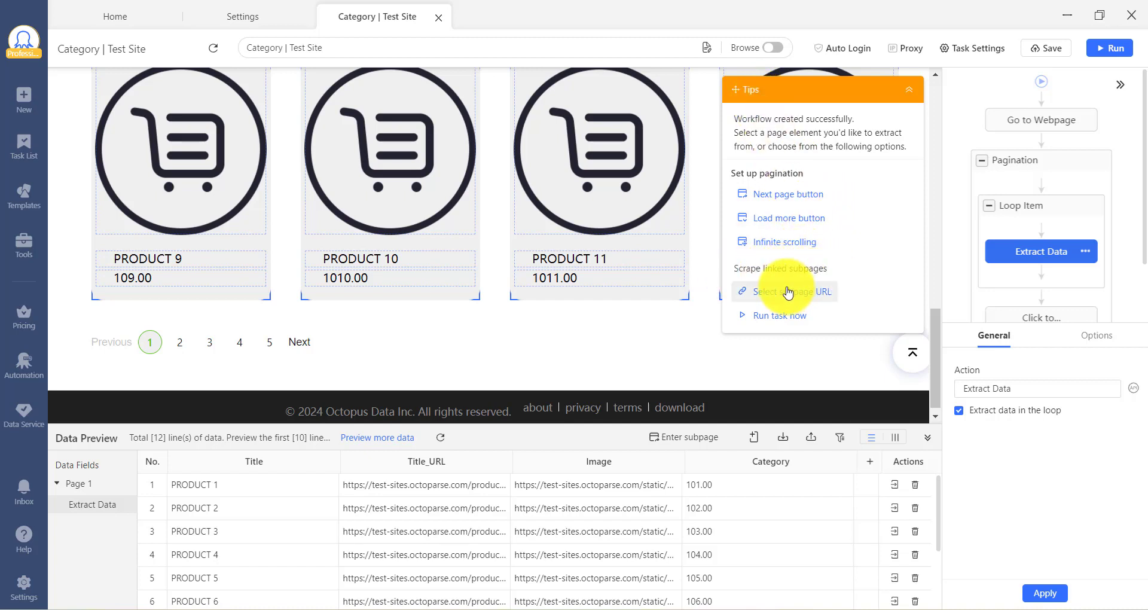
# Add a Click URLs step that follows each product's Title_URL, opening the PRODUCT 1 detail page.
pyautogui.click(831, 293)
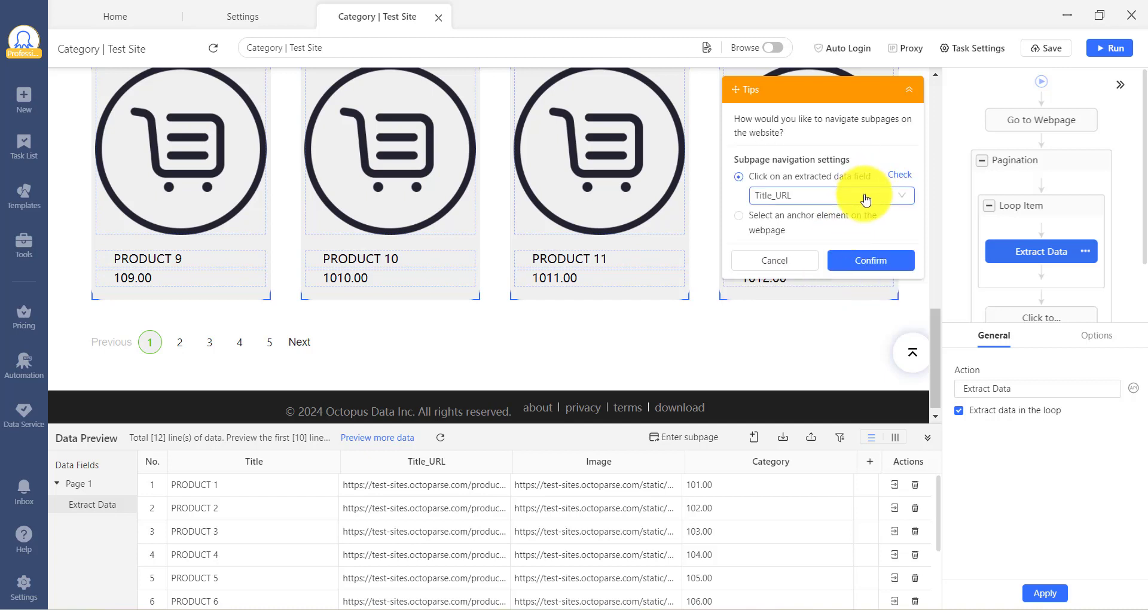
pyautogui.click(861, 262)
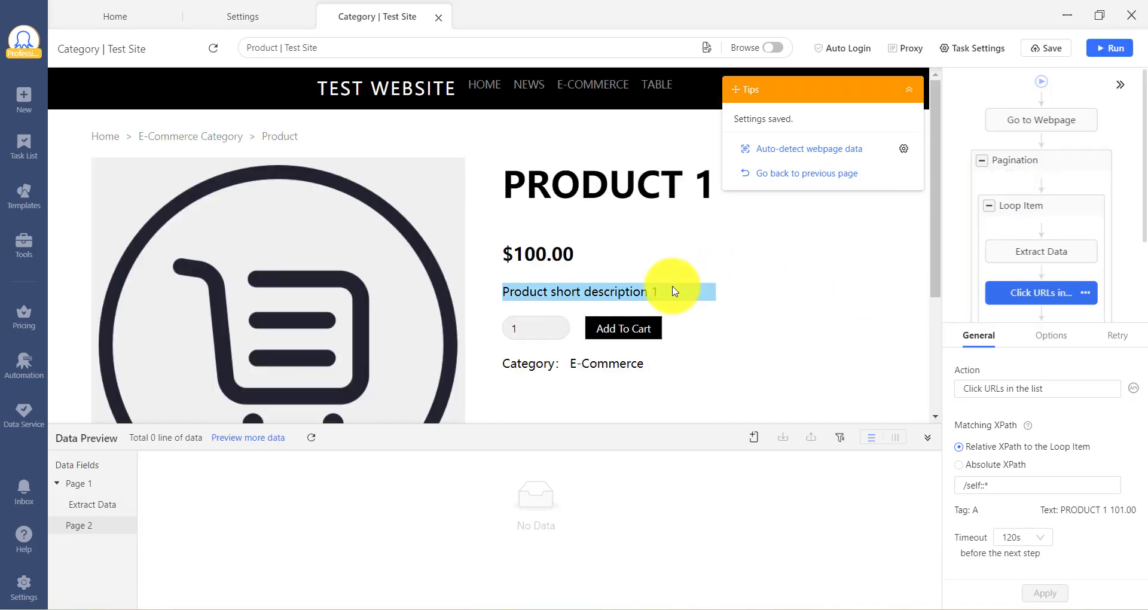
pyautogui.scroll(-3, 674, 291)
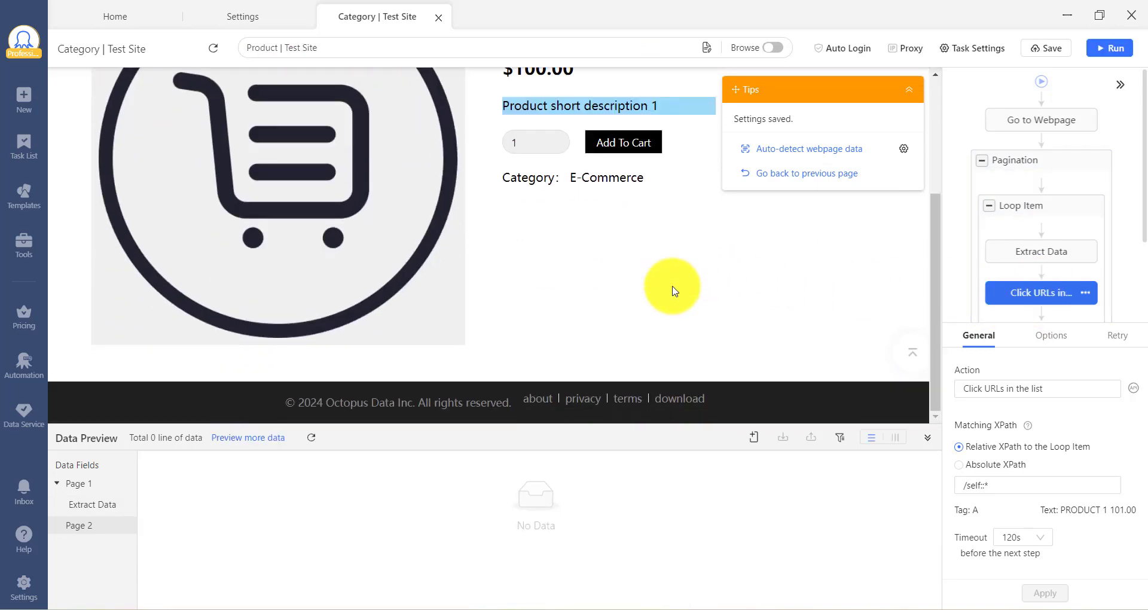
pyautogui.scroll(3, 674, 291)
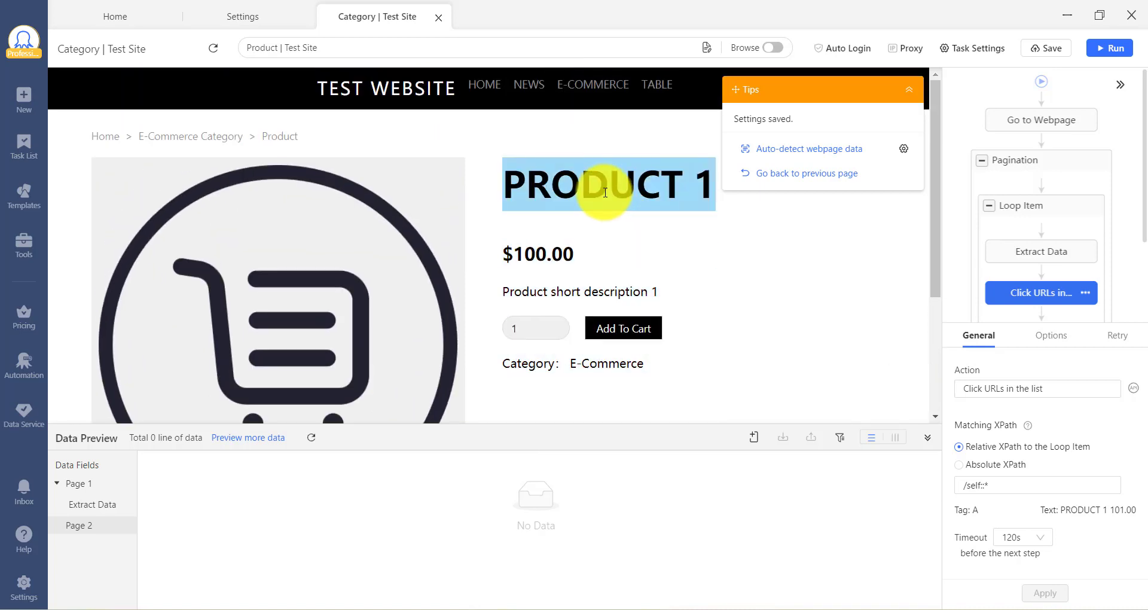
# Extract the PRODUCT 1 title and $100.00 price as text, and rename the third column 'description'.
pyautogui.click(604, 192)
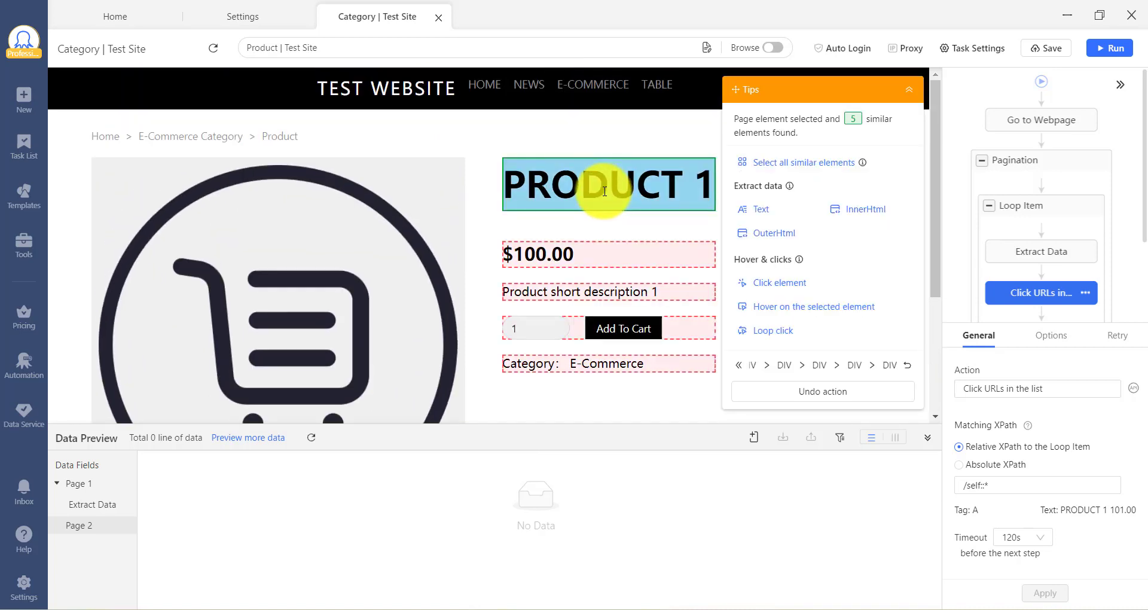
pyautogui.click(762, 221)
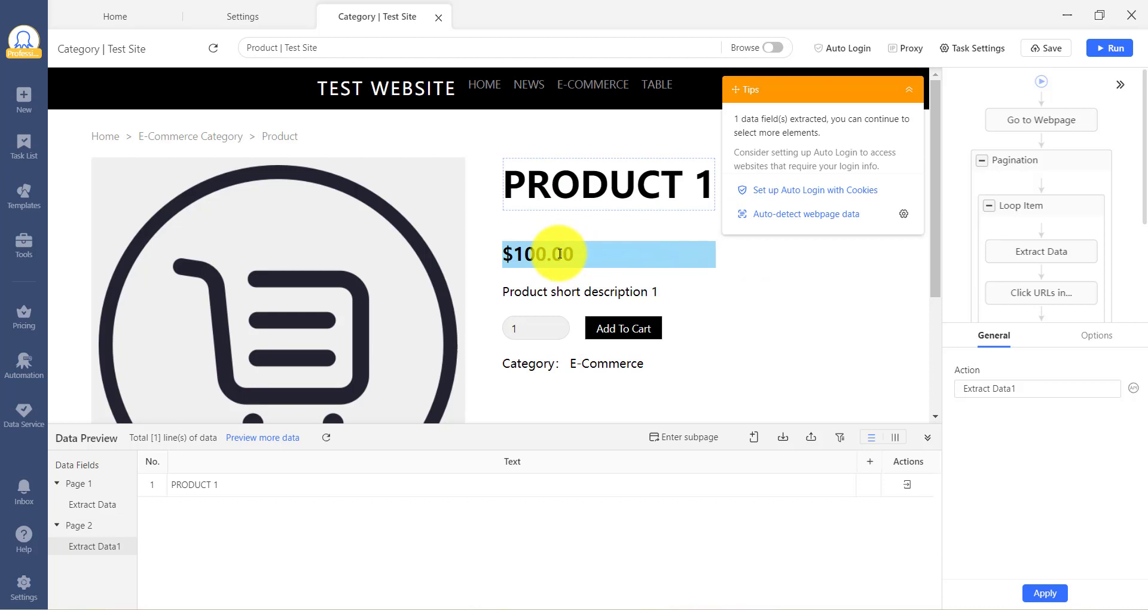
pyautogui.click(559, 254)
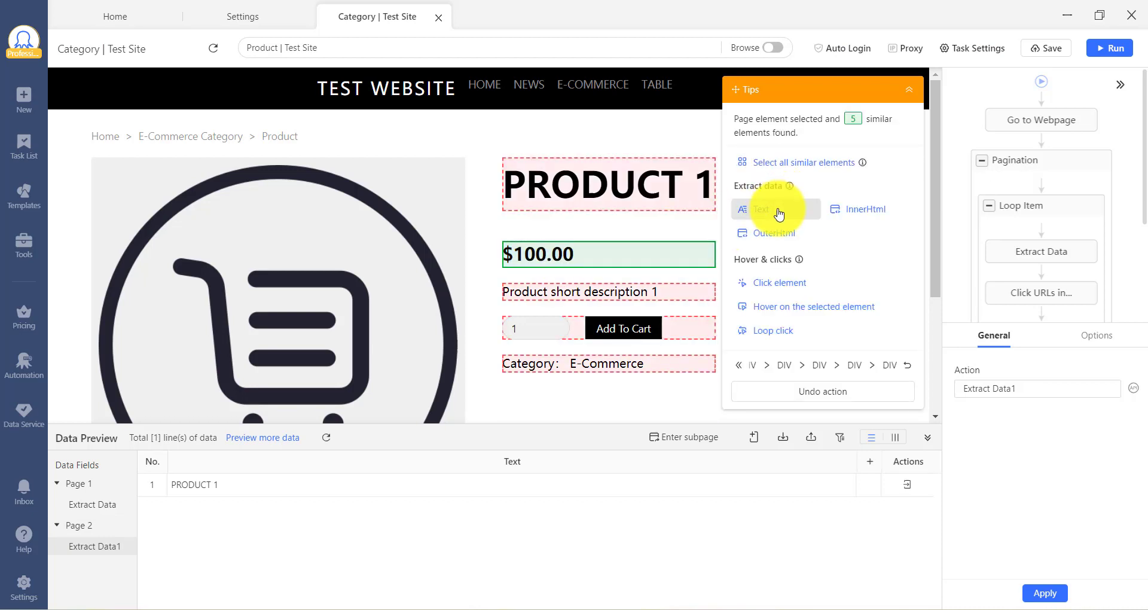
pyautogui.click(759, 206)
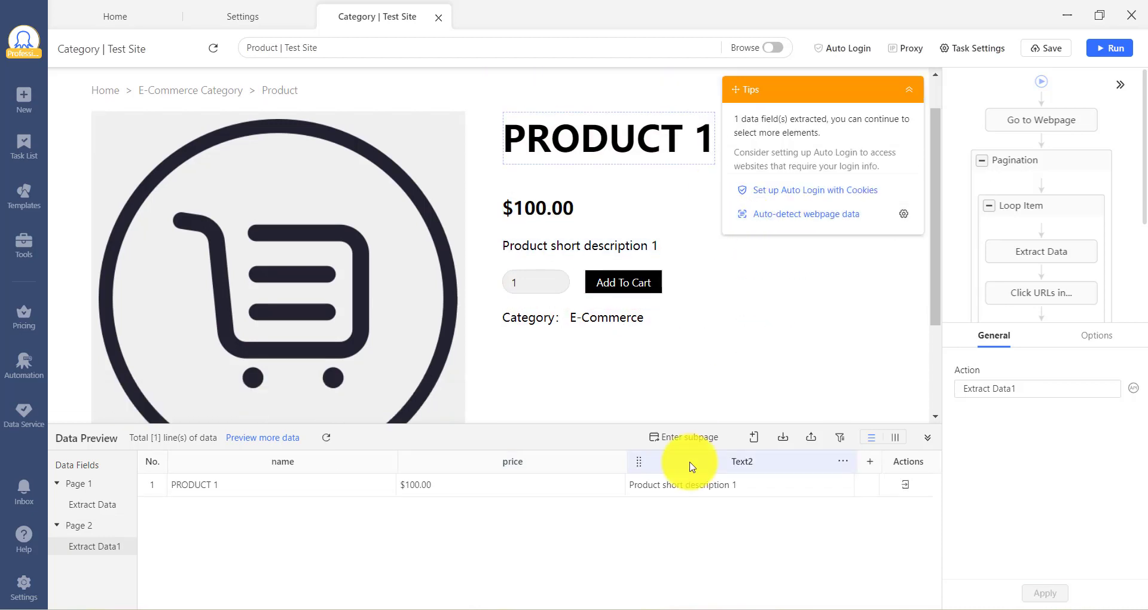
pyautogui.doubleClick(690, 461)
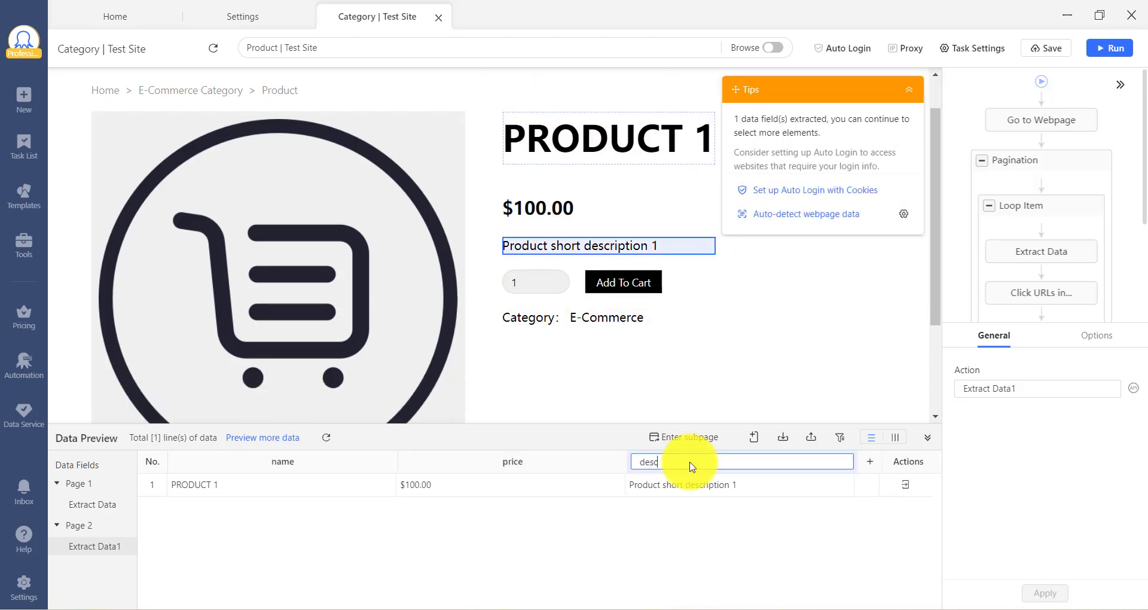
pyautogui.write('description')
pyautogui.press('Return')
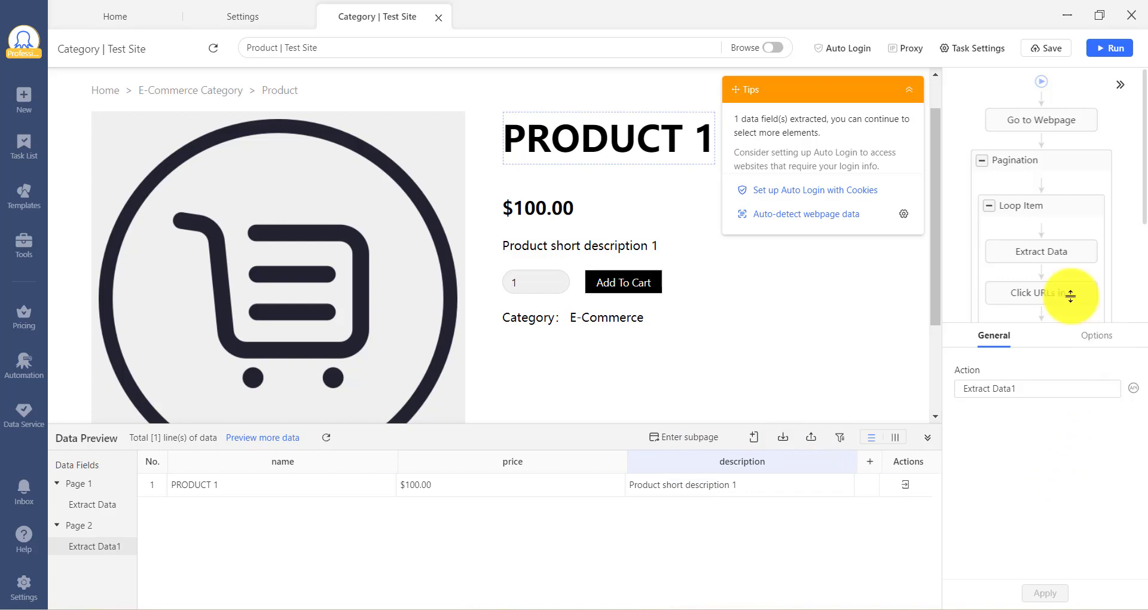
# Save the task and run it to reach the device-or-Cloud Standard Mode choice.
pyautogui.click(1045, 42)
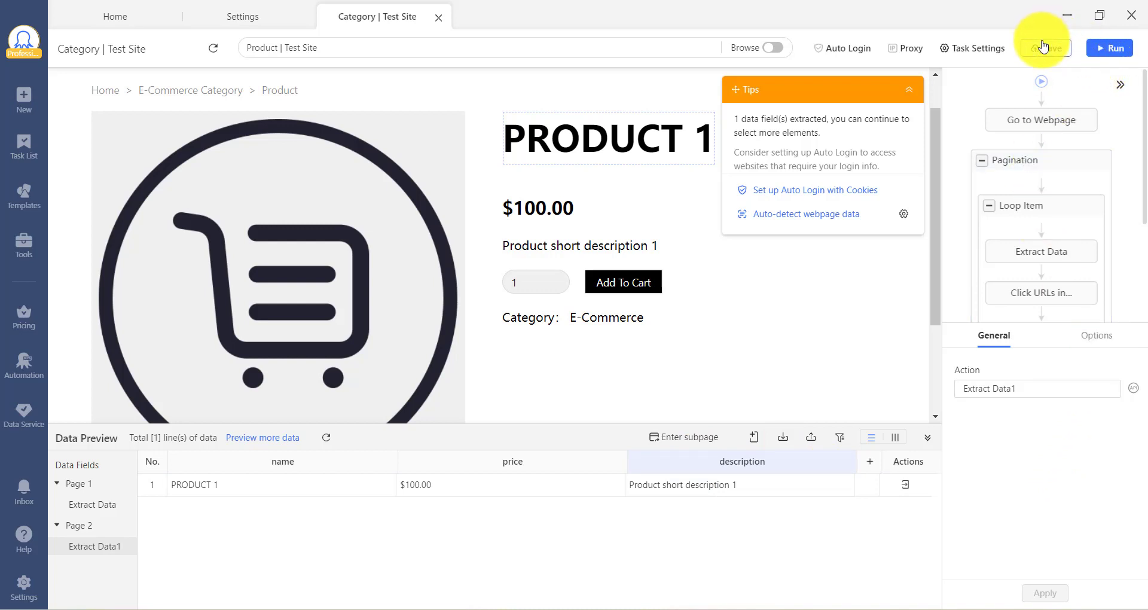
pyautogui.click(1106, 59)
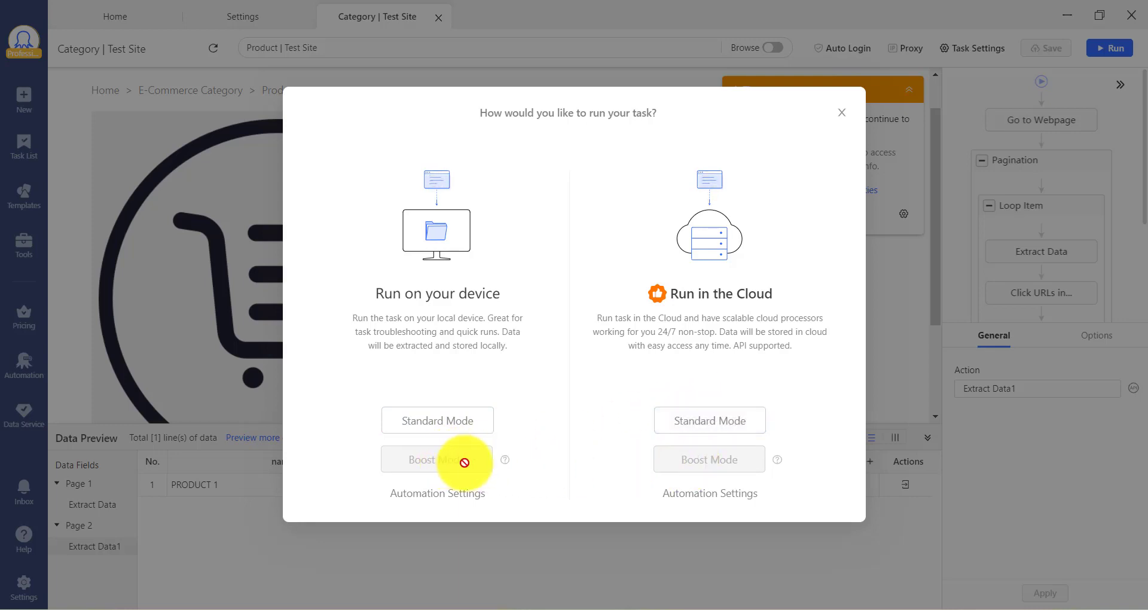
pyautogui.moveTo(504, 464)
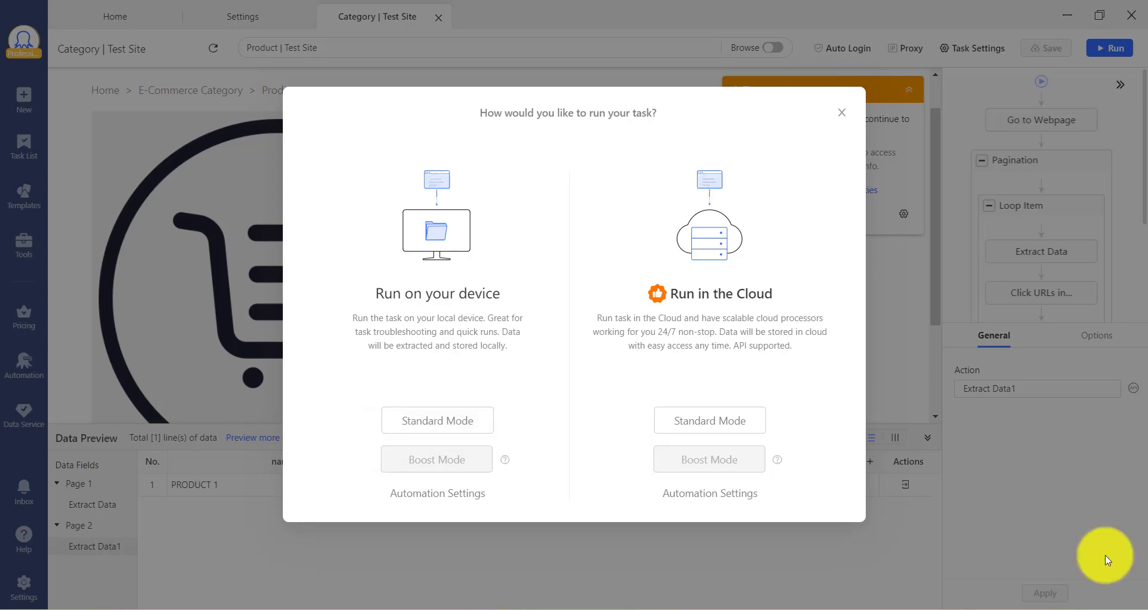
# Run locally in Standard Mode, review Overview, Data List and Event Log, then export the 12 rows.
pyautogui.click(451, 426)
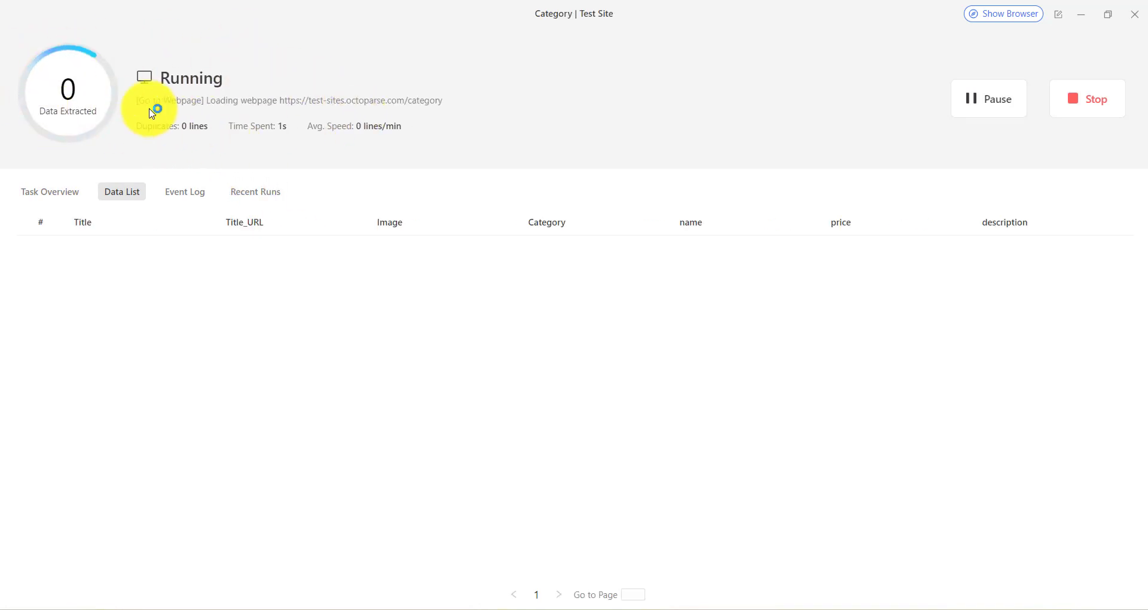
pyautogui.click(59, 203)
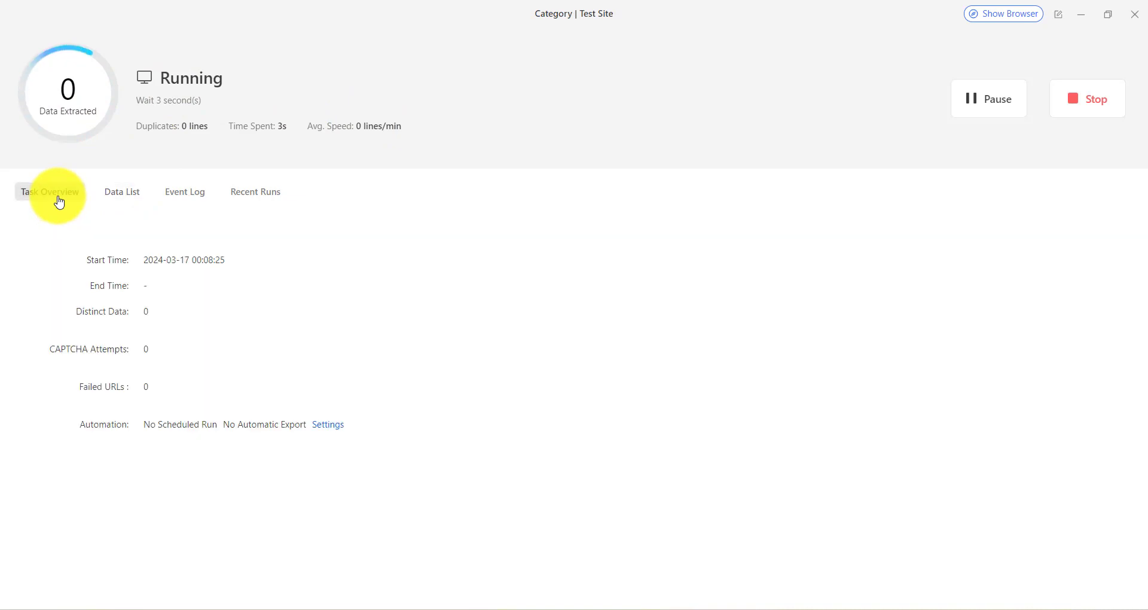
pyautogui.click(127, 190)
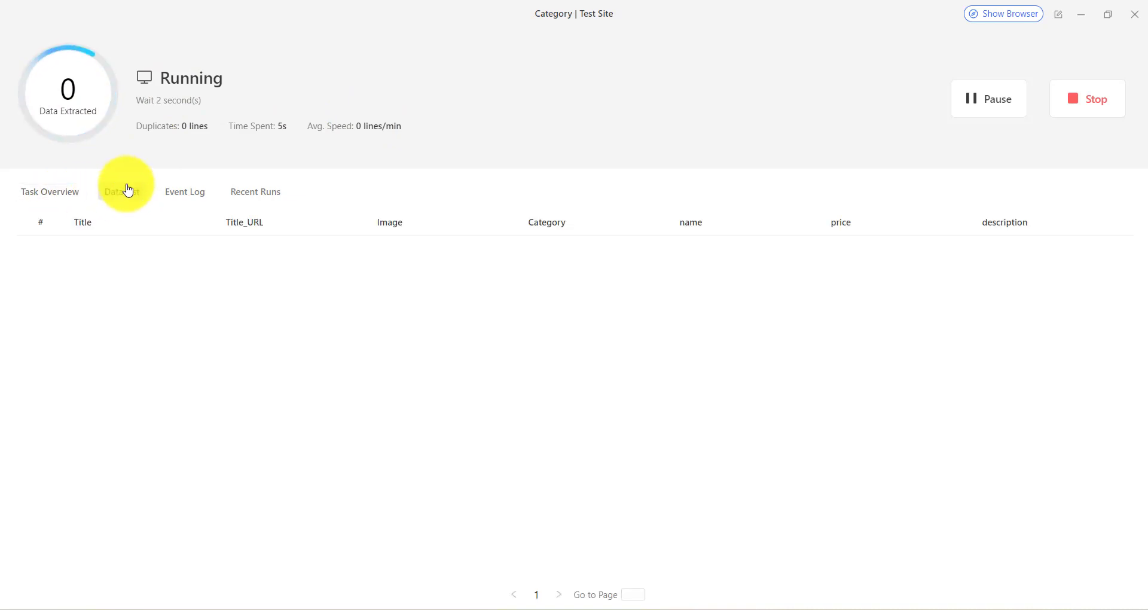
pyautogui.click(181, 194)
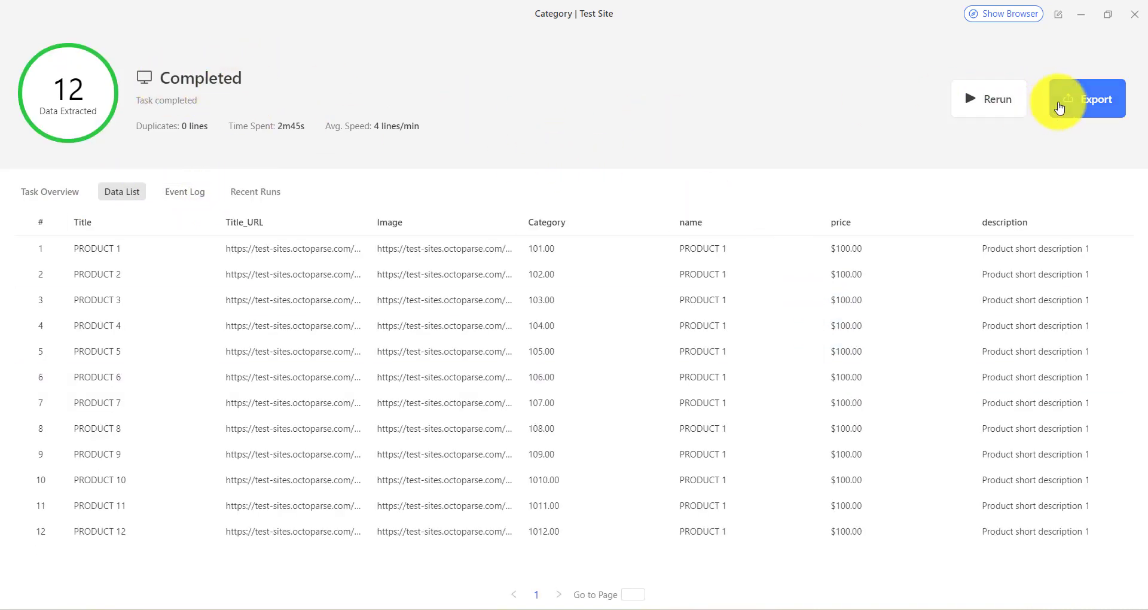
pyautogui.click(1070, 106)
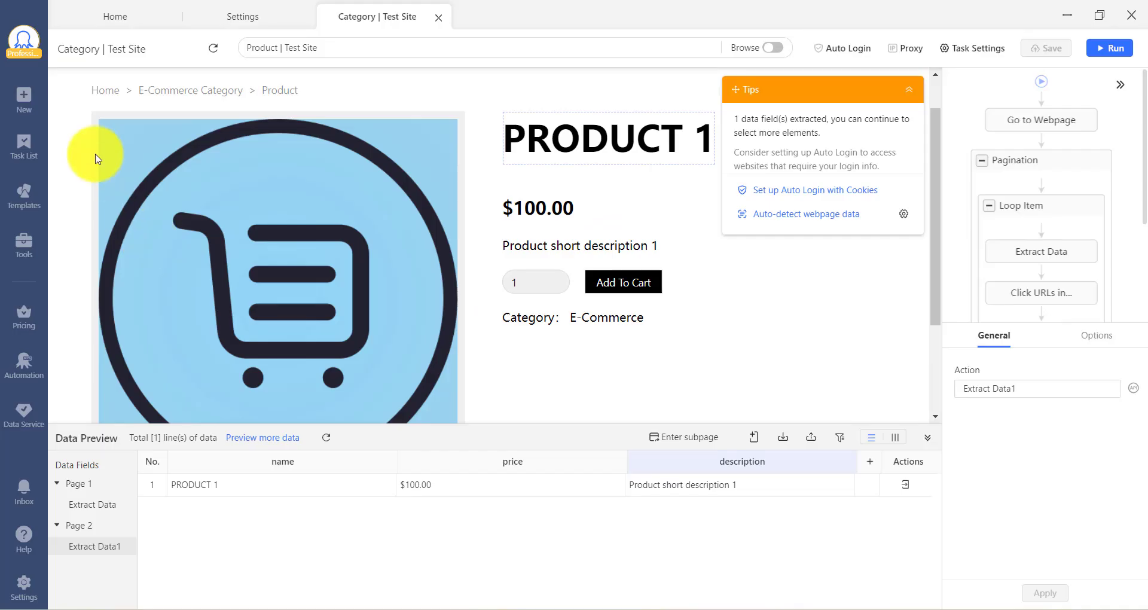
# From the Task List, open Category | Test Site's local data from all runs, listing 23 lines.
pyautogui.click(16, 157)
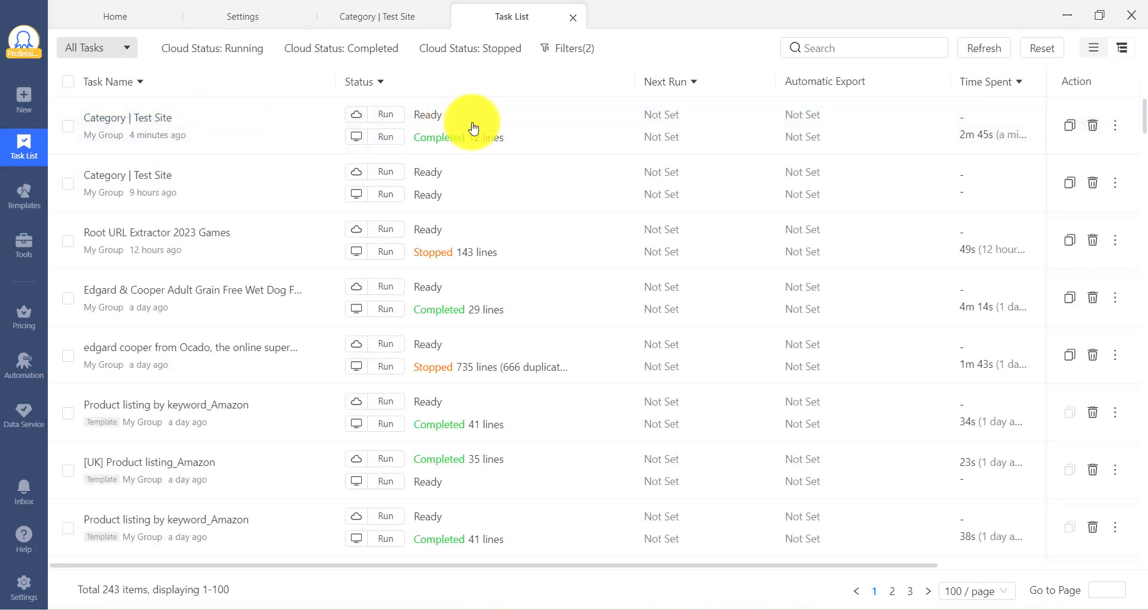
pyautogui.click(530, 141)
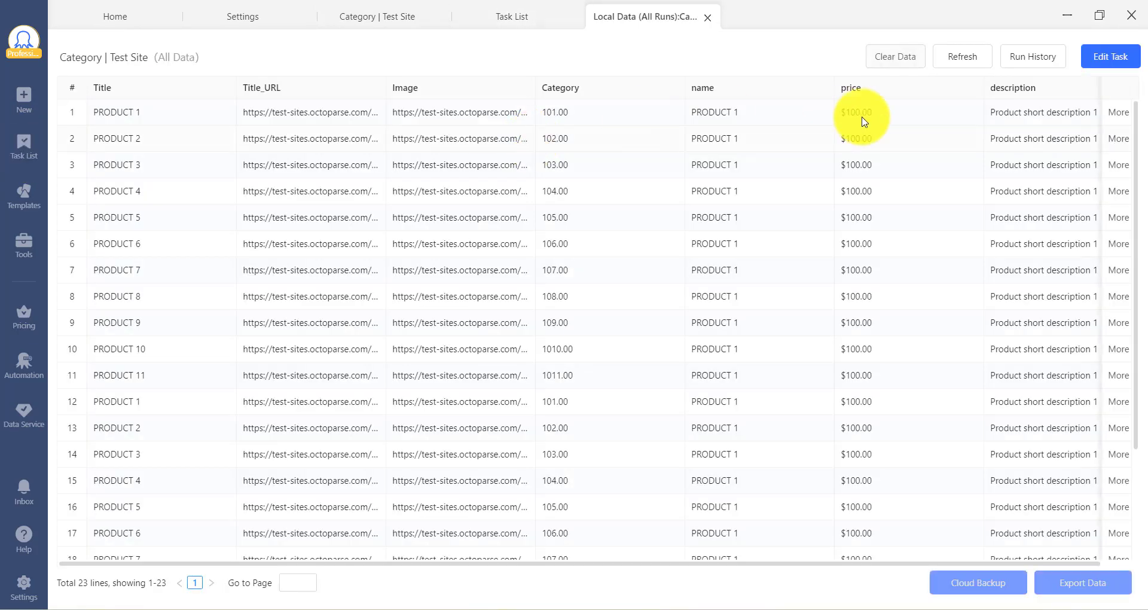